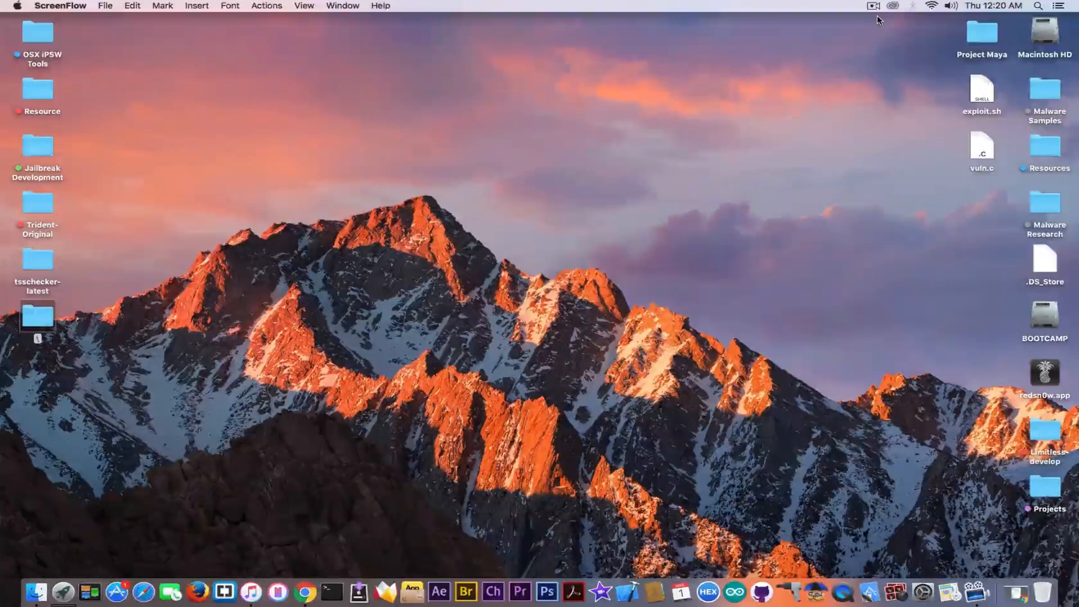
View tihmstar's tweets on old TicketBox blobs and 10.3b1 signing, ending on the tsschecker recommendation.
left_click(305, 592)
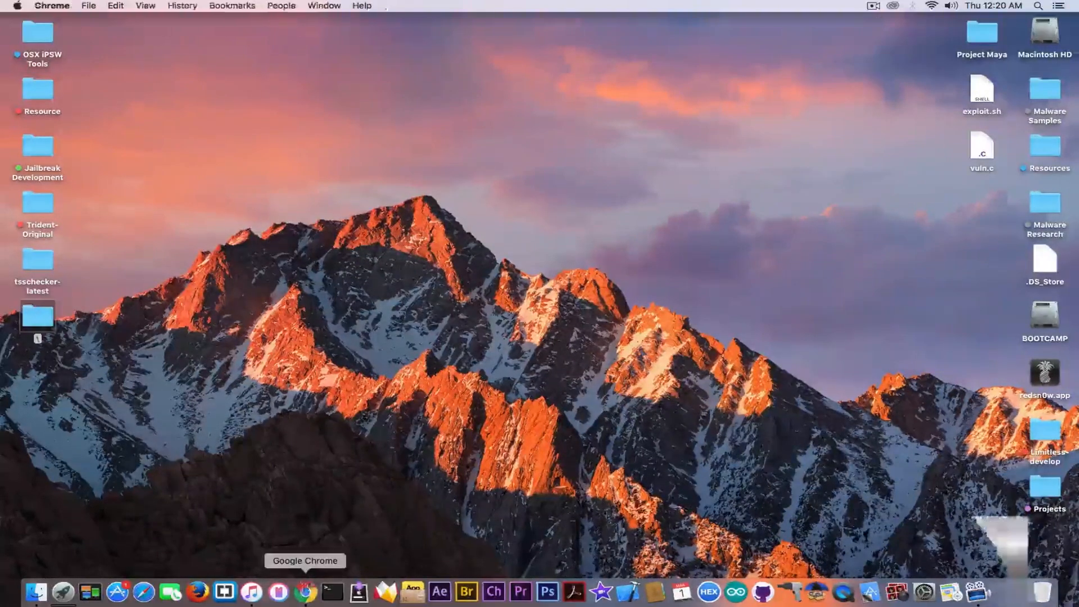
left_click(413, 25)
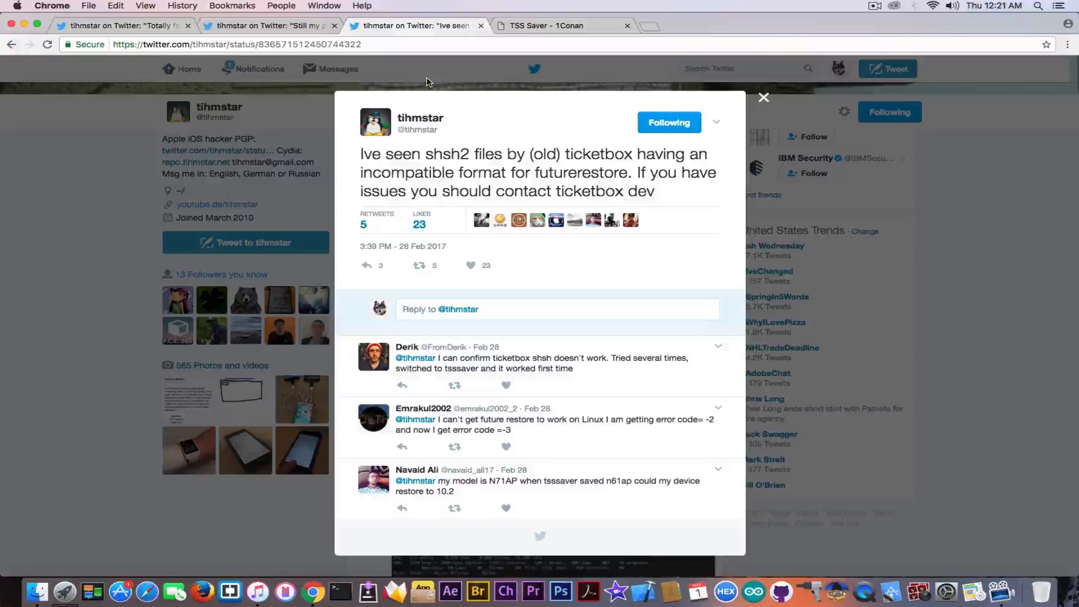
left_click(126, 26)
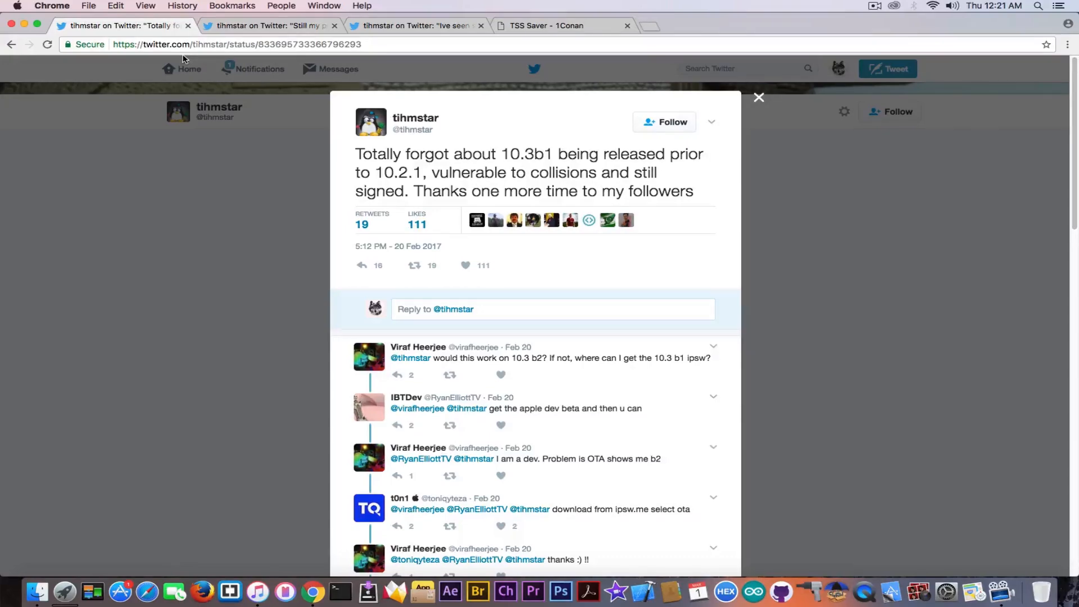
left_click(393, 25)
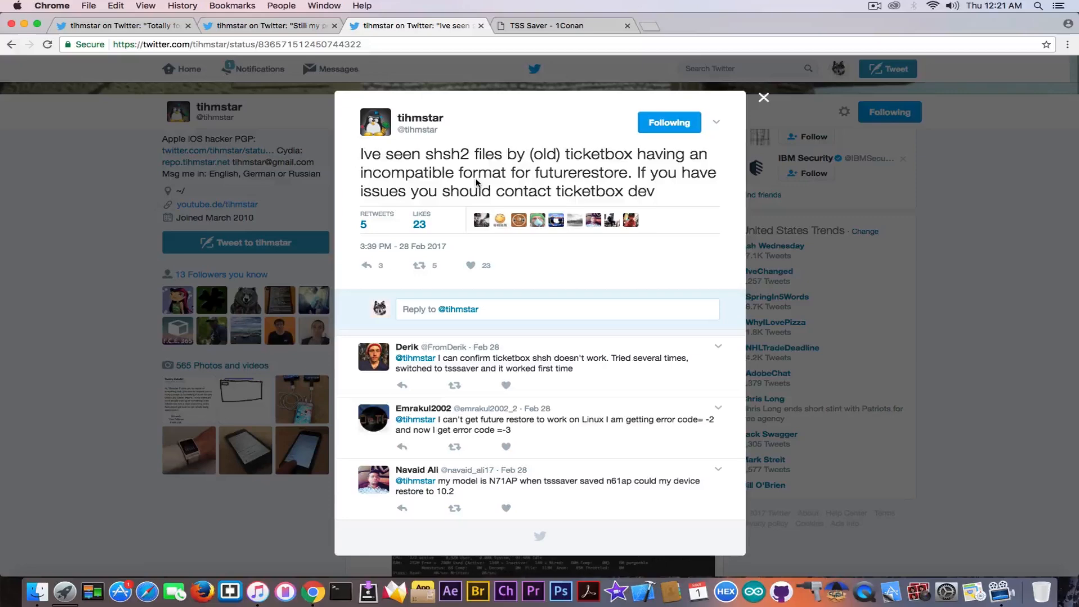
left_click(318, 31)
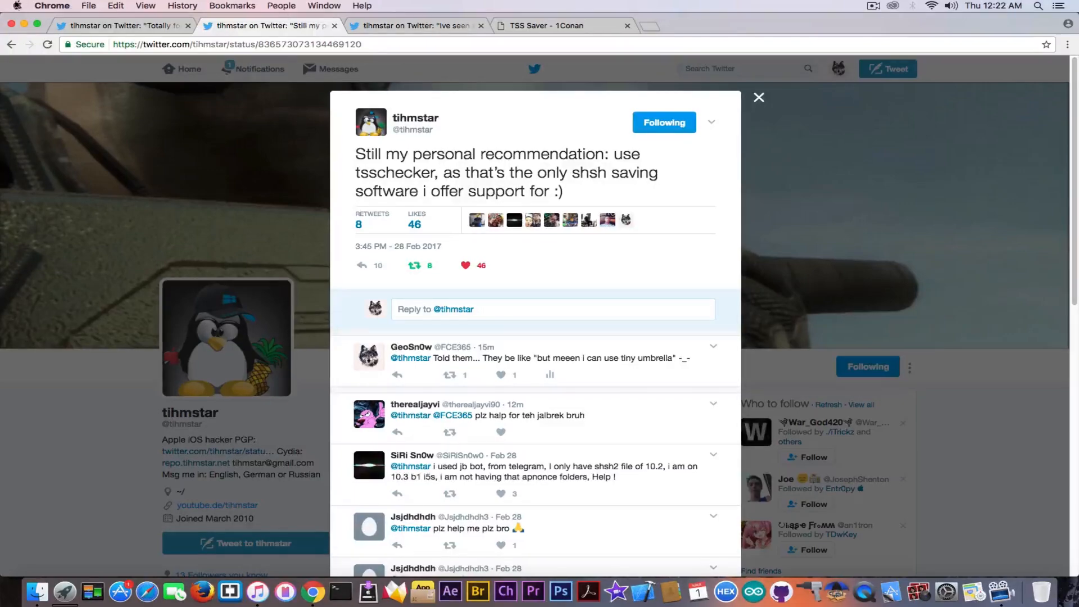
Reveal the desktop and look through the tsschecker-latest folder's files in Finder.
left_click(27, 25)
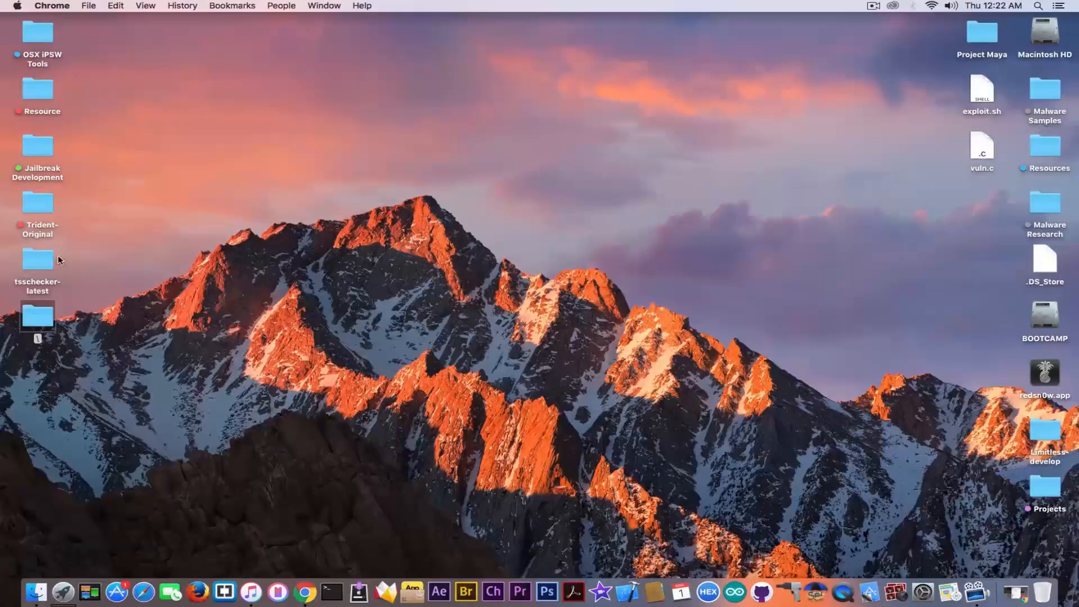
left_click(40, 256)
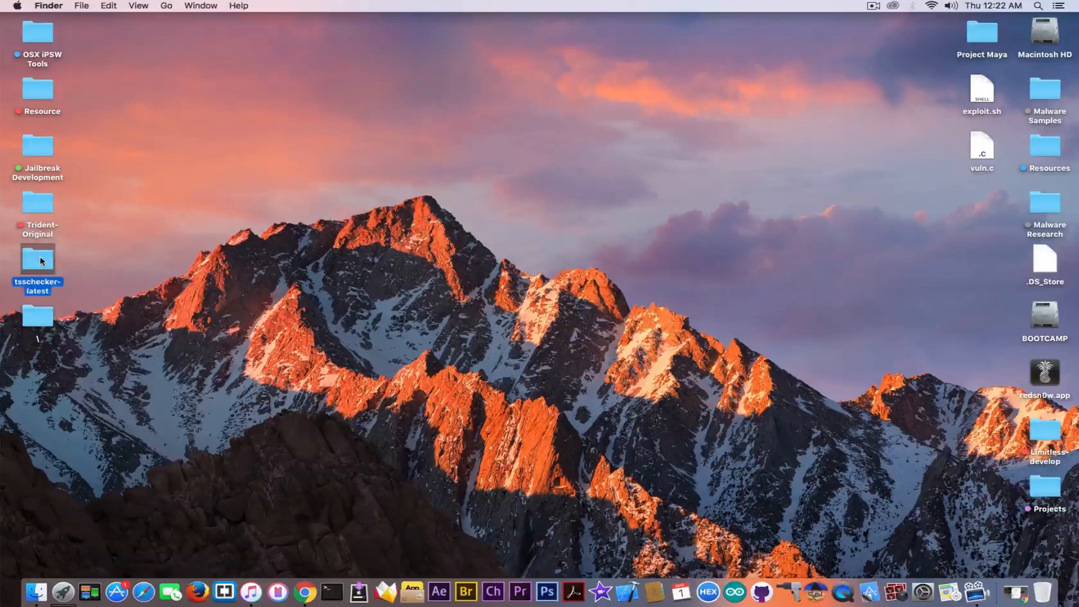
double_click(40, 256)
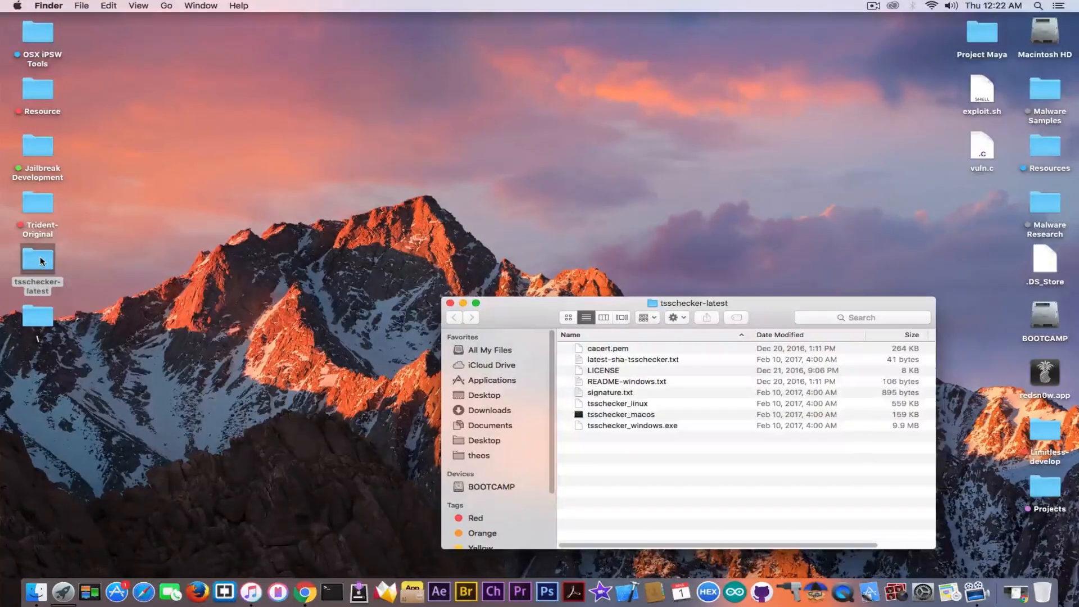
left_click(451, 304)
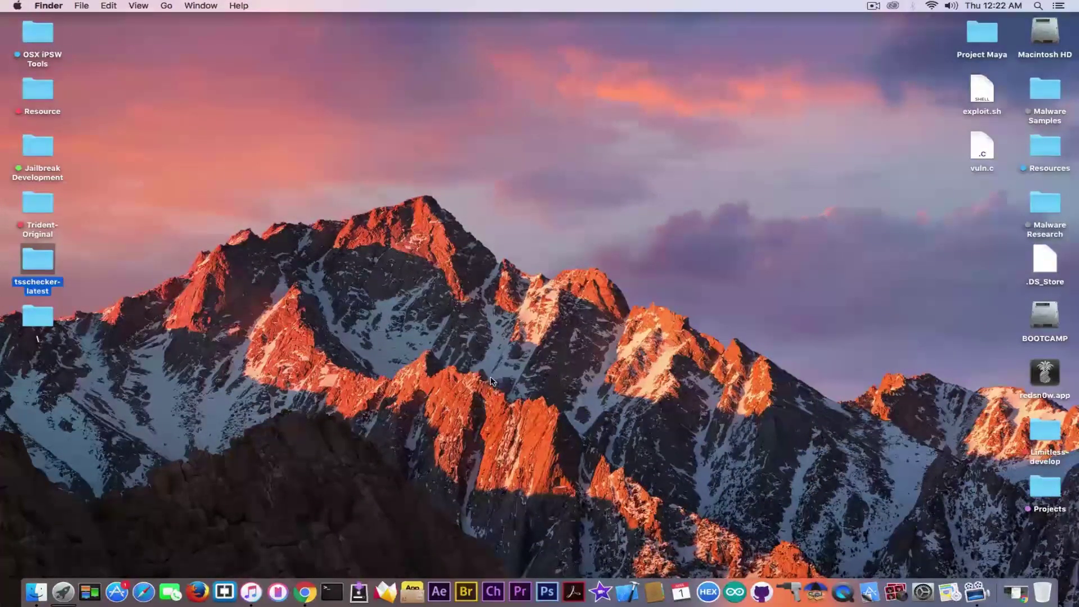
Go to the TSS Saver page and follow its 'Click Here' link to the blob checker.
left_click(304, 593)
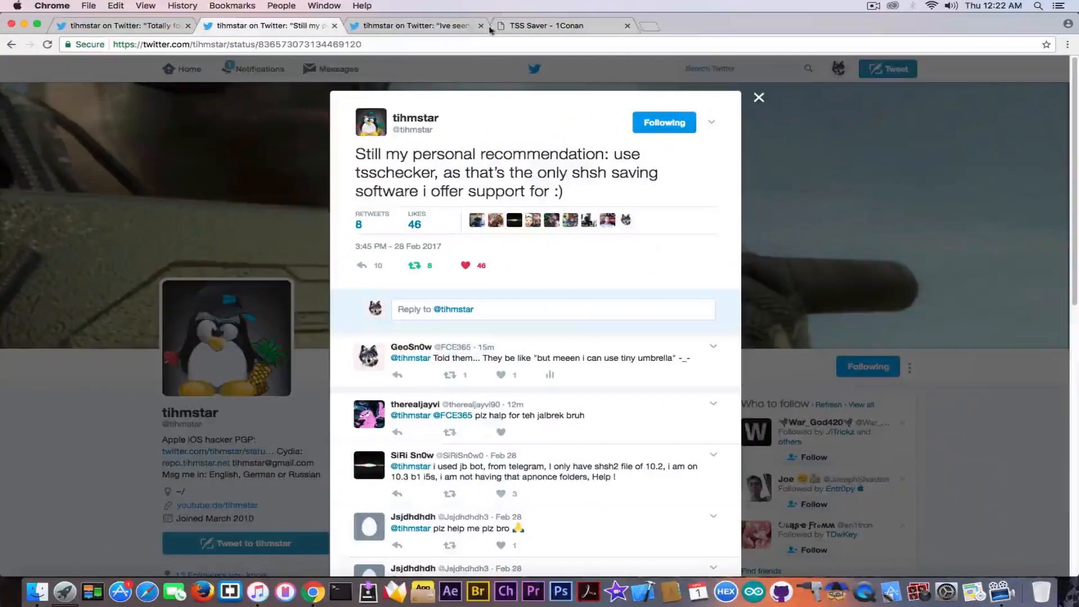
left_click(516, 26)
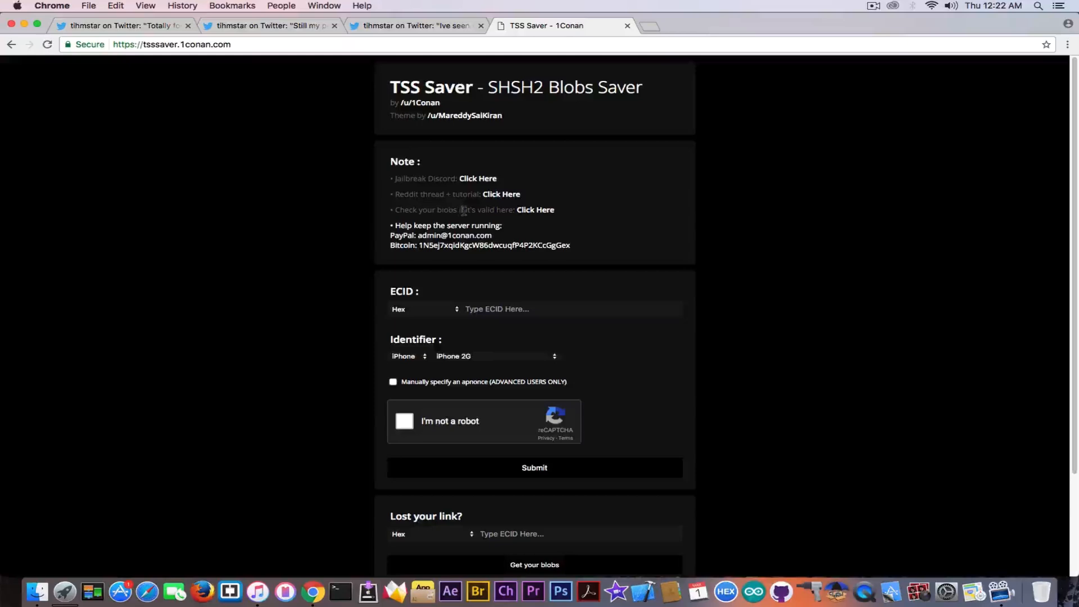
left_click(532, 210)
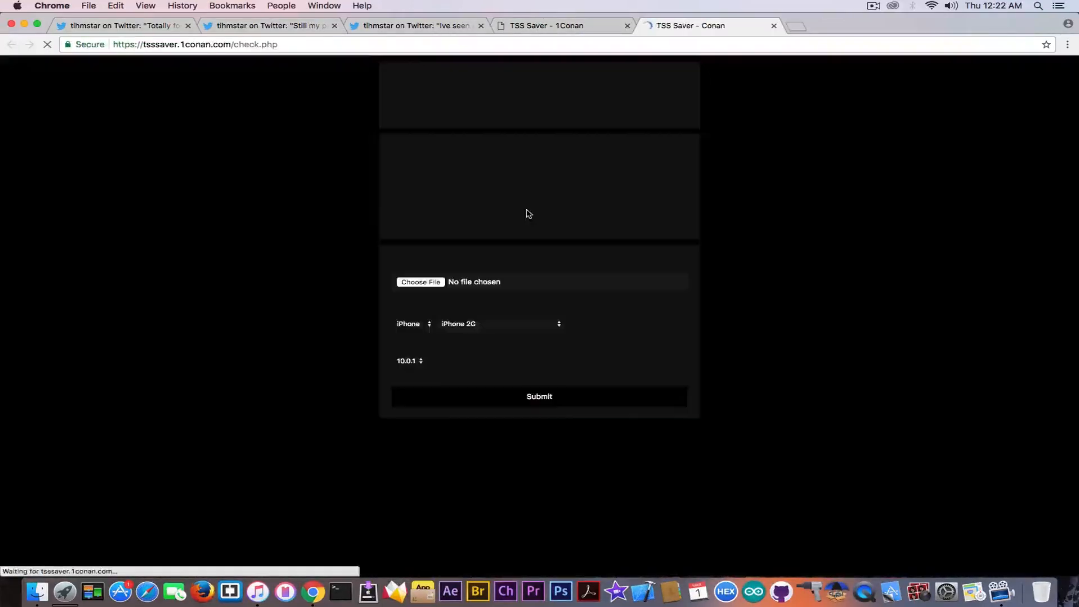
Close the old TSS Saver tab and attach the iPod .shsh2 blob file to the checker form.
left_click(627, 25)
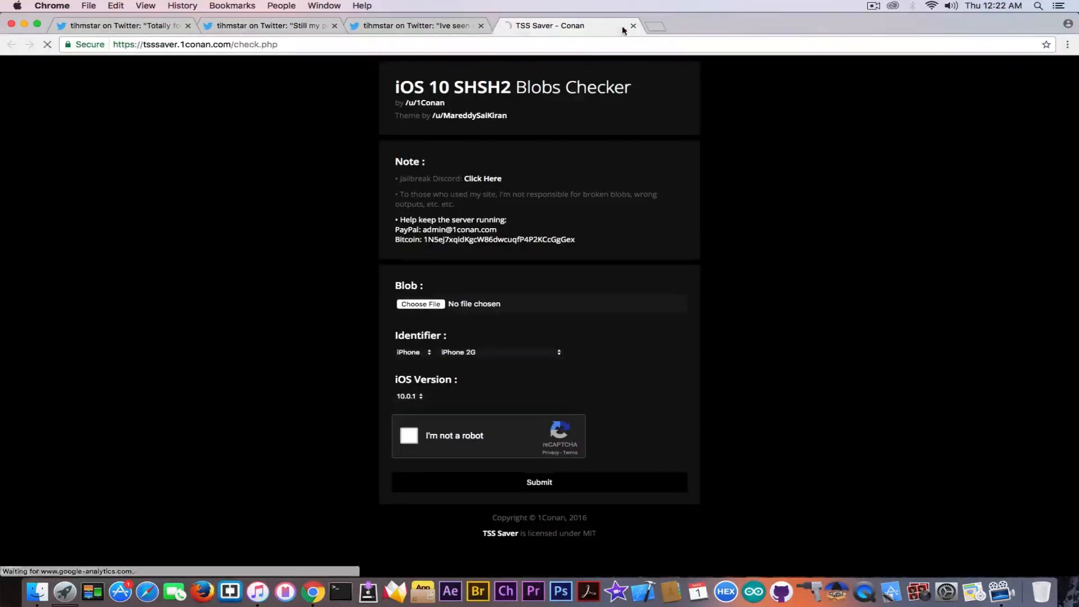
left_click(419, 304)
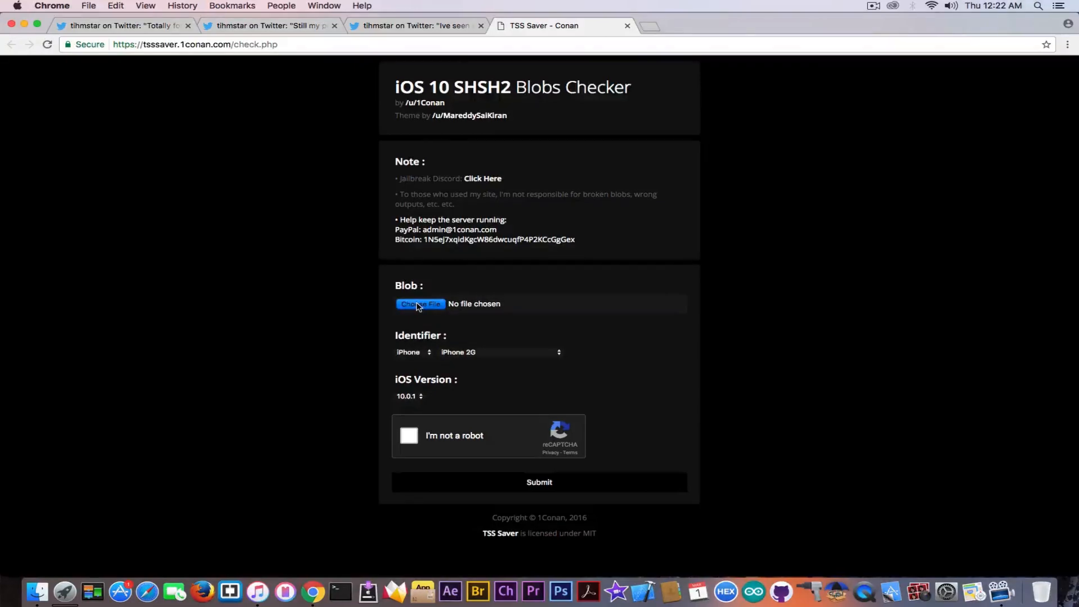
left_click(459, 103)
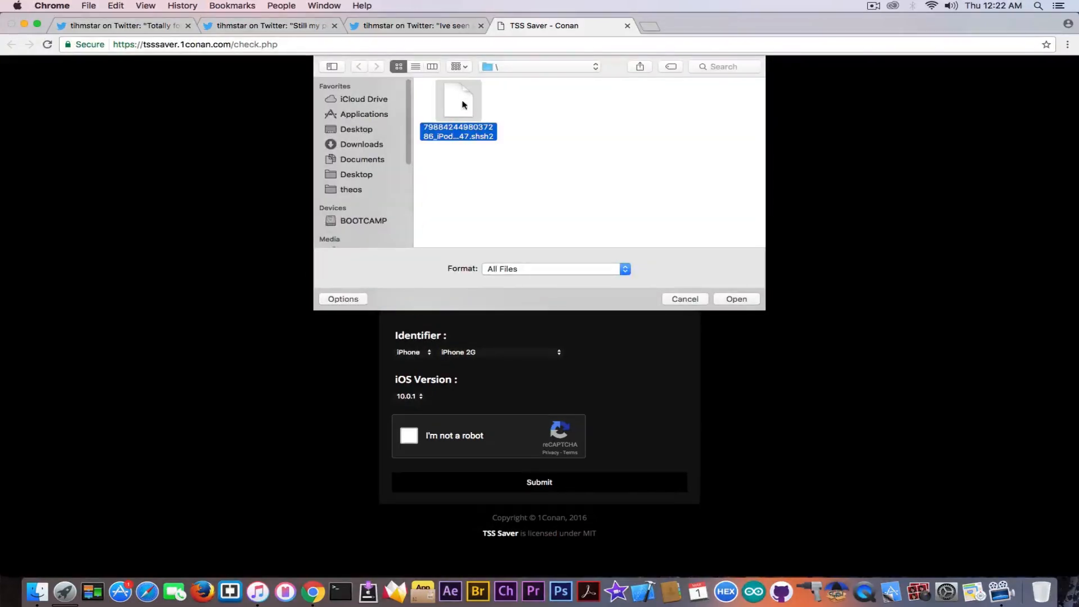
double_click(462, 104)
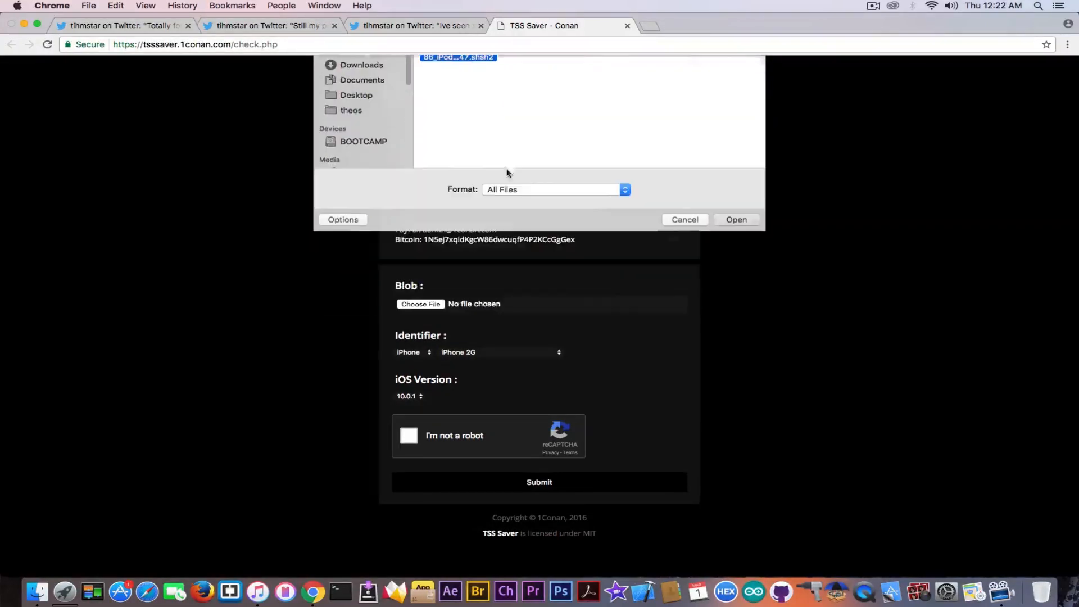
Set iOS 10.2.1 and iPod / iPod touch 6, pass the reCAPTCHA and submit the blob.
left_click(417, 396)
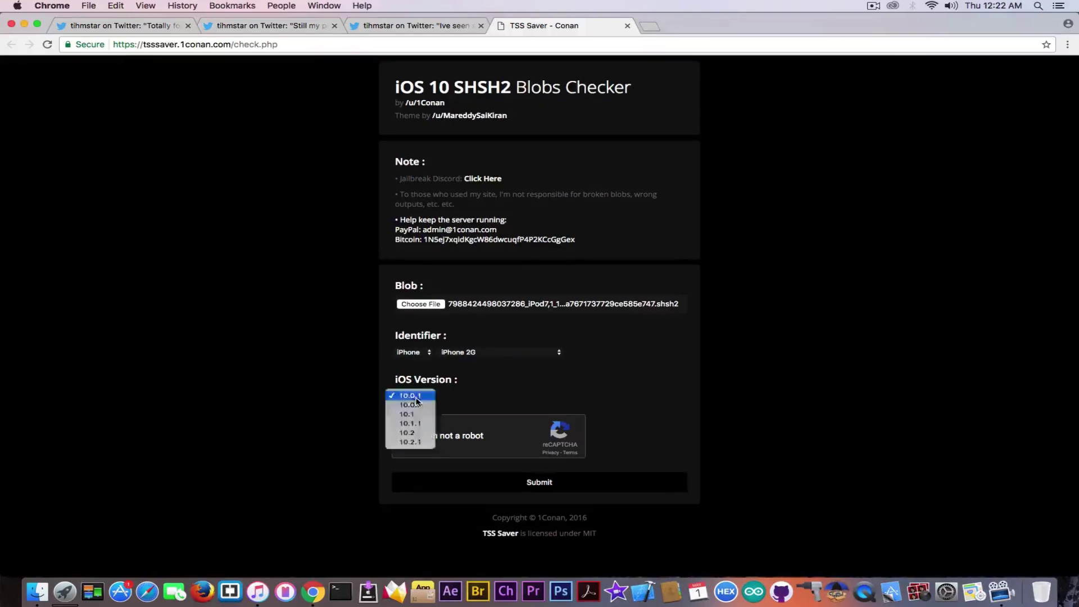
left_click(425, 443)
left_click(414, 437)
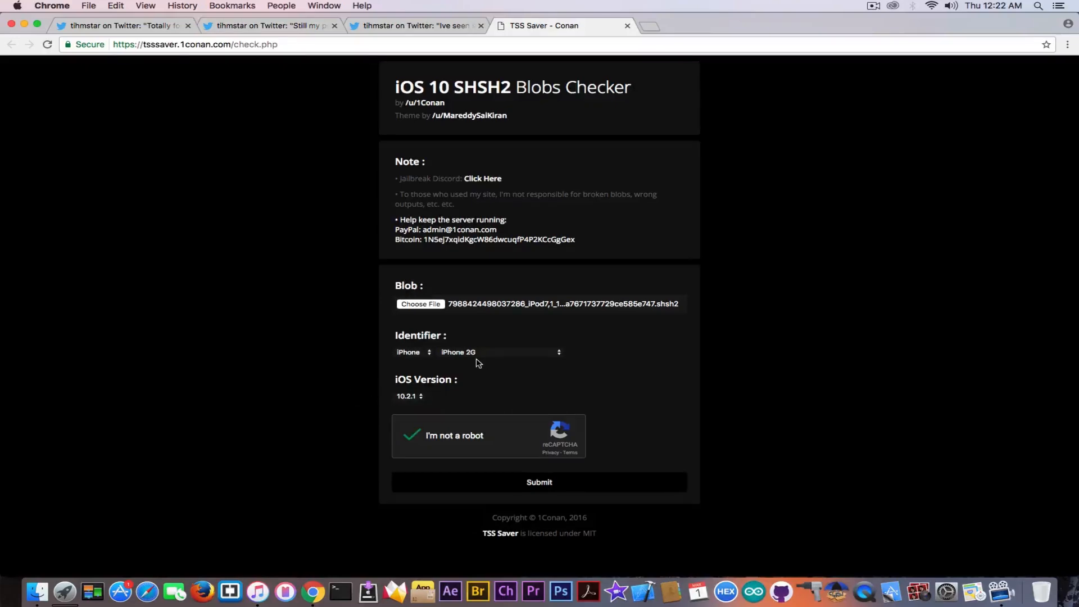
left_click(414, 353)
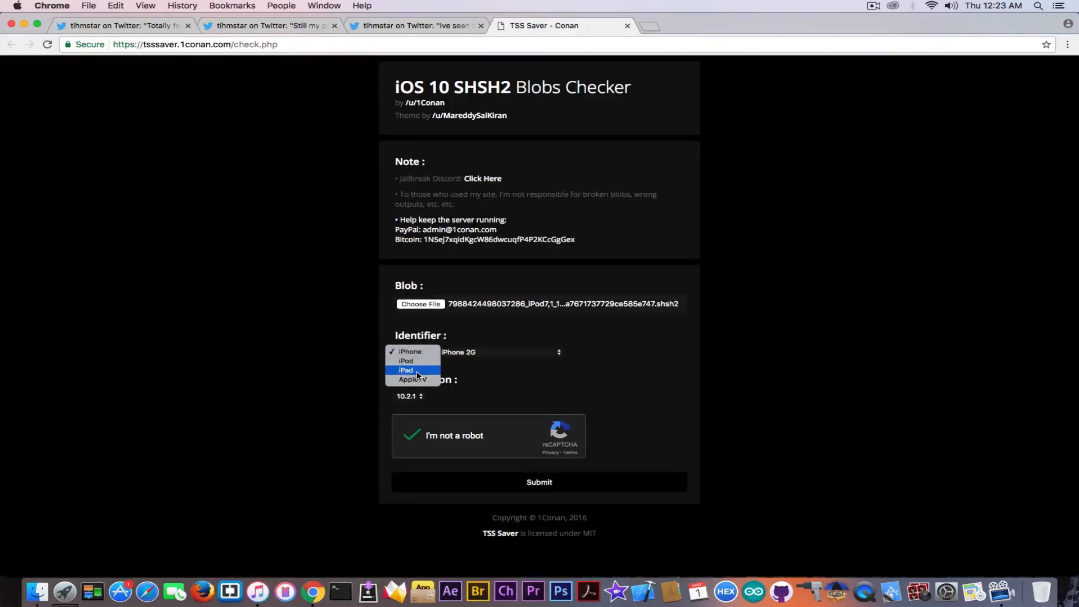
left_click(408, 361)
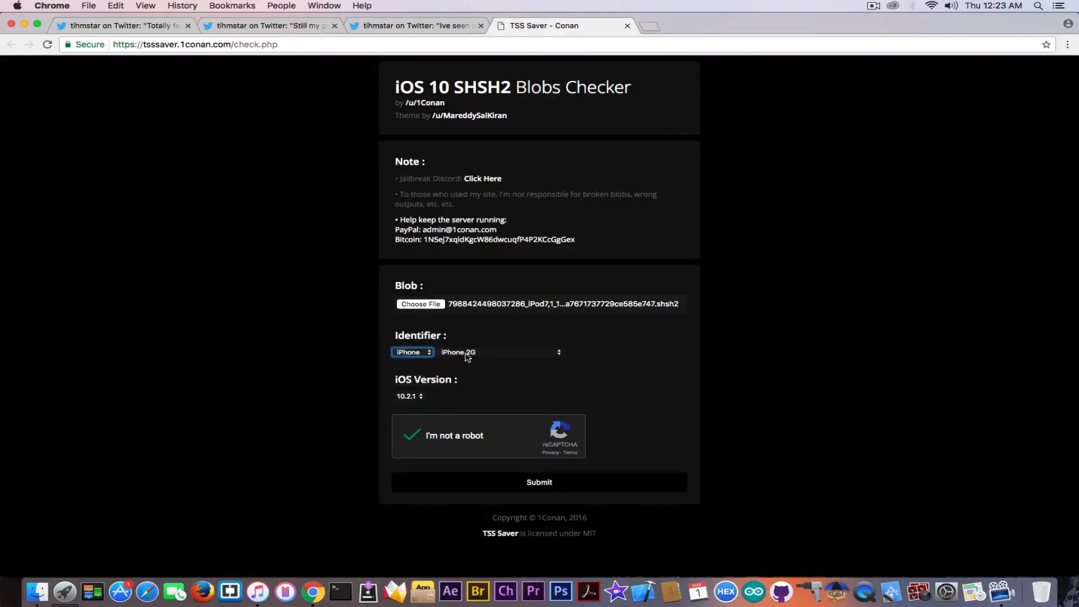
left_click(472, 352)
left_click(481, 399)
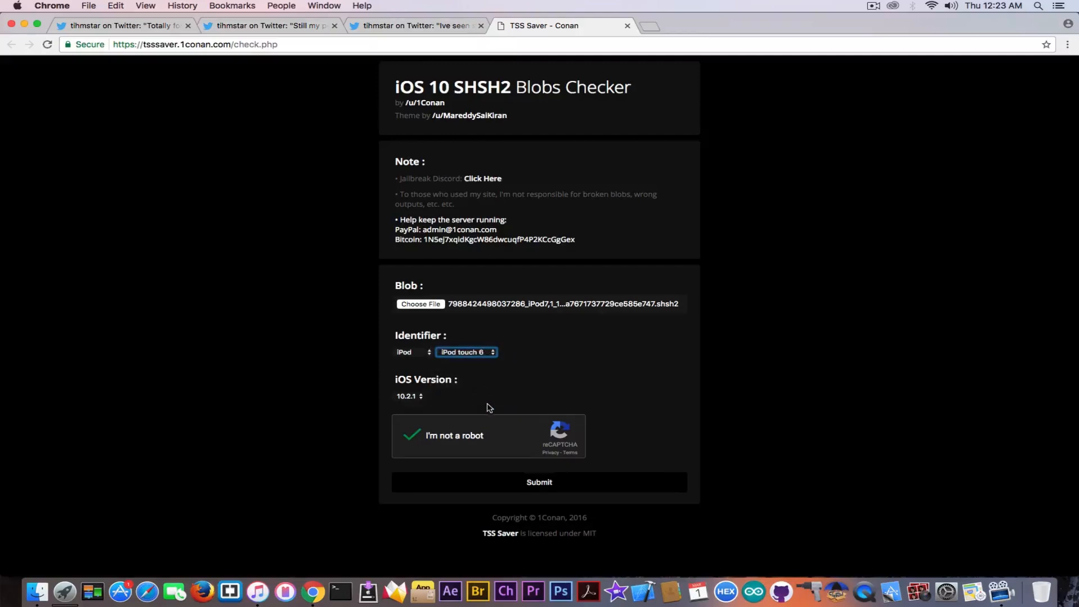
left_click(535, 484)
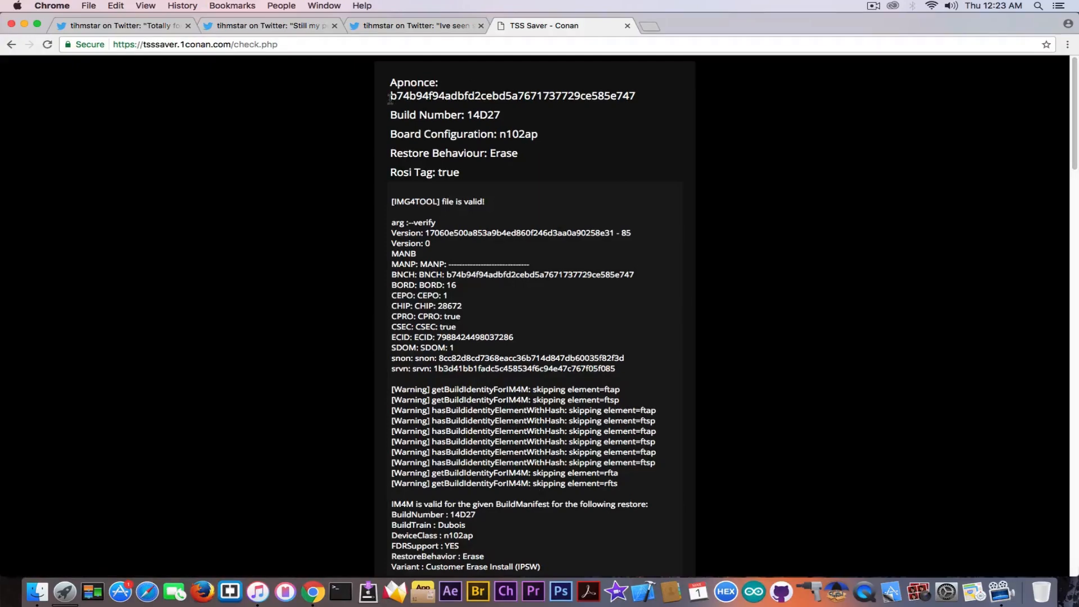
left_click_drag(391, 96, 636, 99)
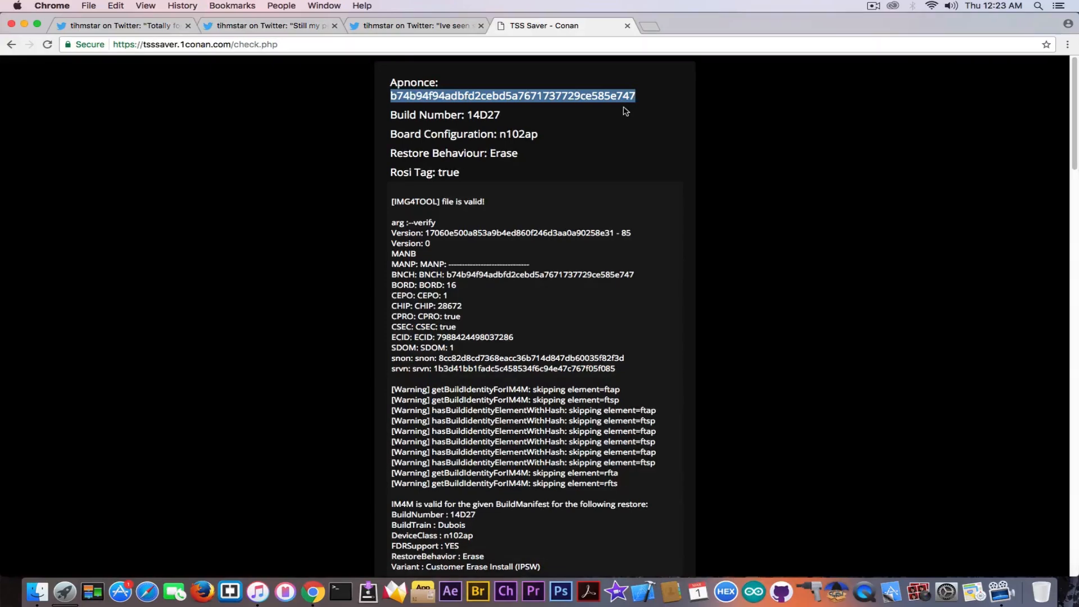
left_click(493, 117)
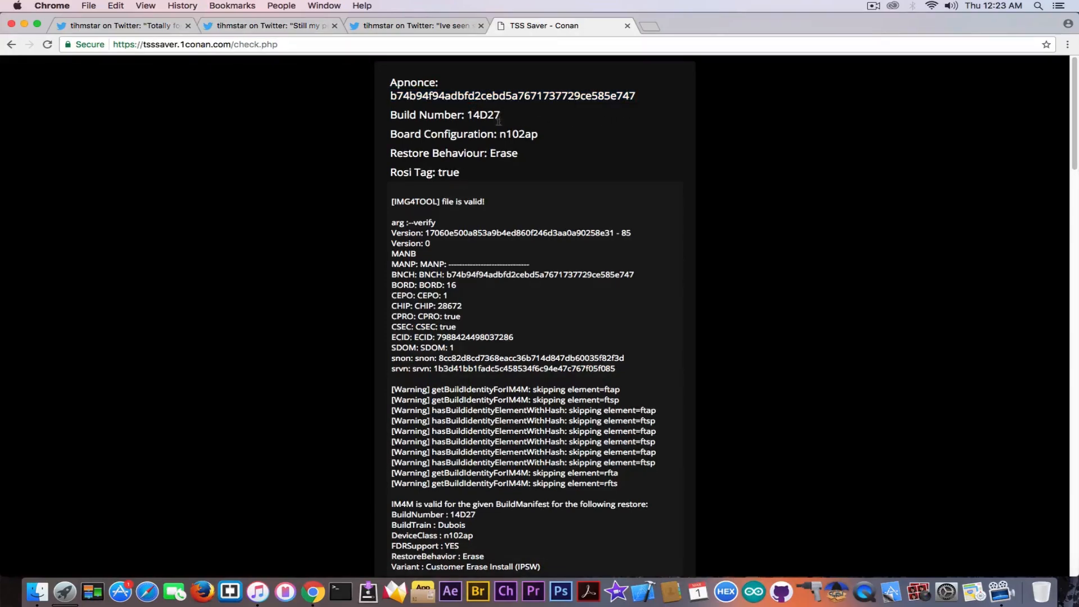
double_click(524, 134)
left_click(527, 138)
double_click(524, 134)
double_click(504, 154)
left_click_drag(1076, 143, 1076, 164)
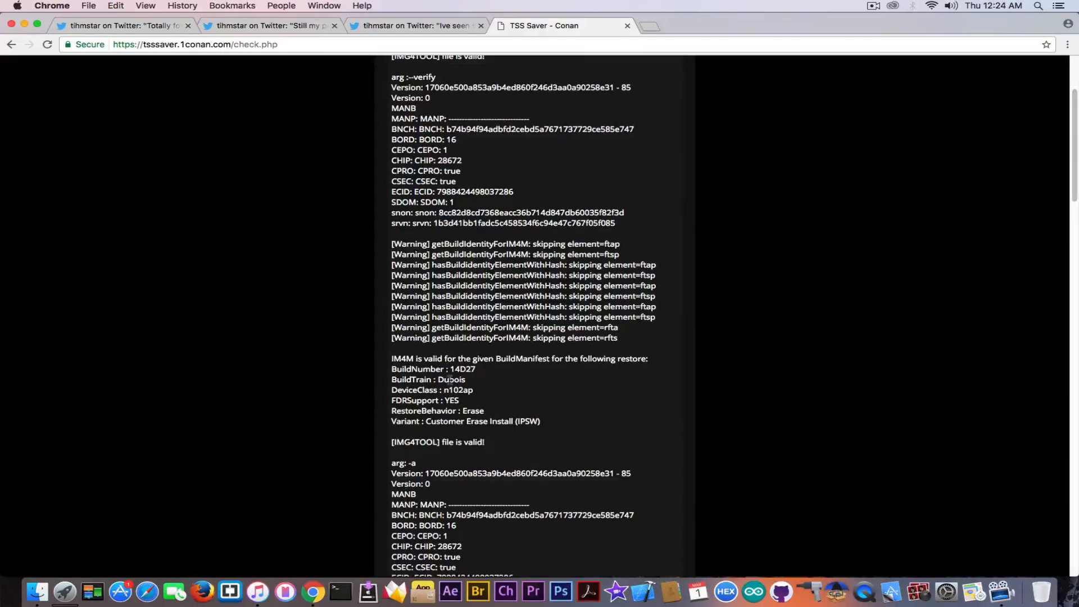
Highlight Dubois, 14D27, the IM4M validity lines and 'file is valid!' in the IMG4TOOL log, then go back.
double_click(451, 380)
double_click(463, 370)
left_click_drag(568, 424, 389, 359)
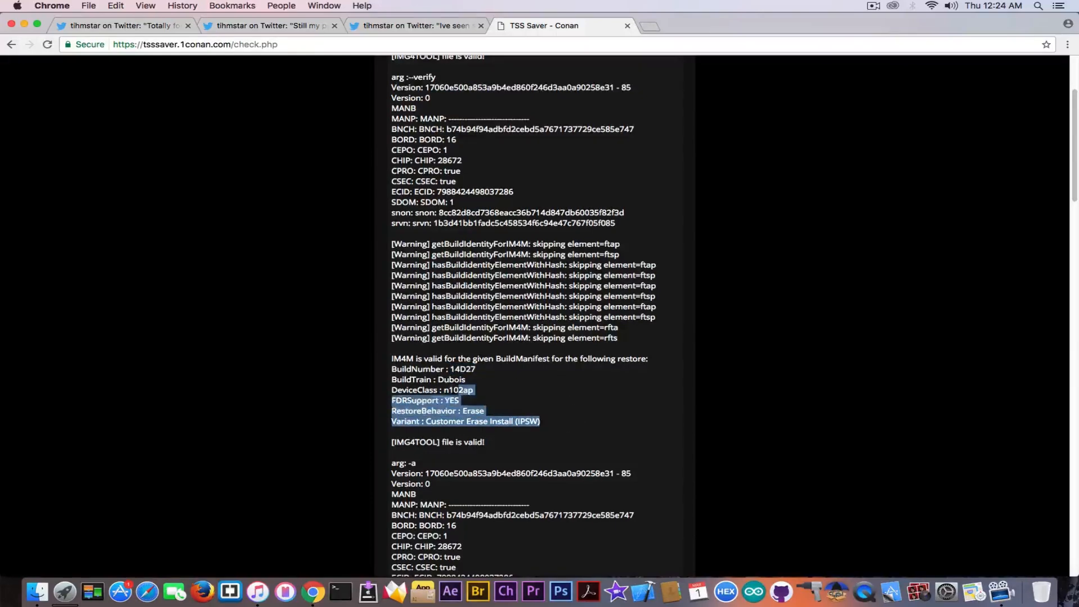
left_click(473, 402)
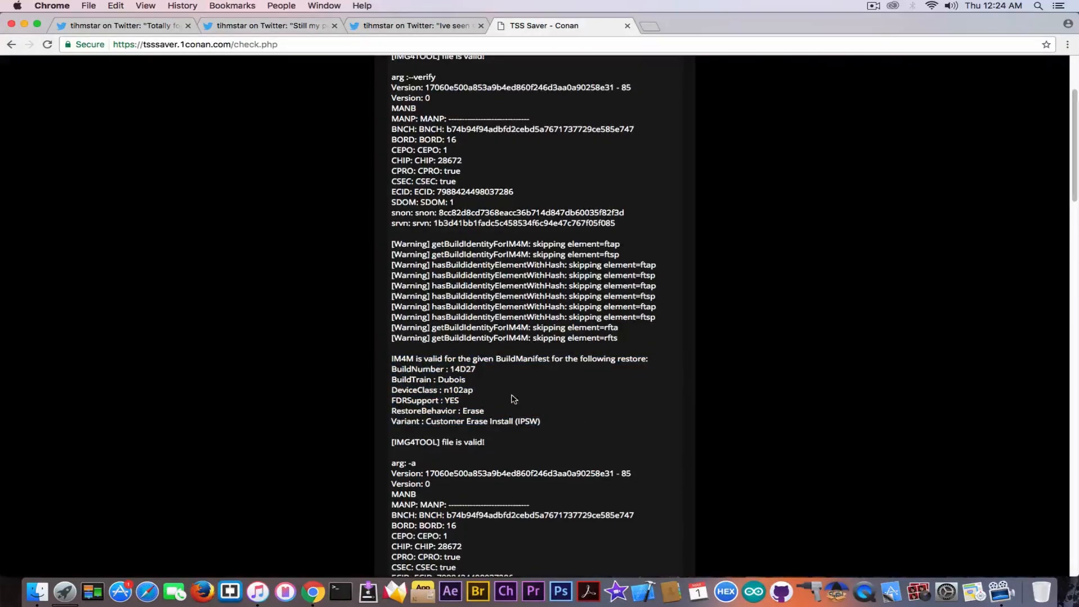
scroll(513, 399, "down", 3)
scroll(514, 398, "down", 3)
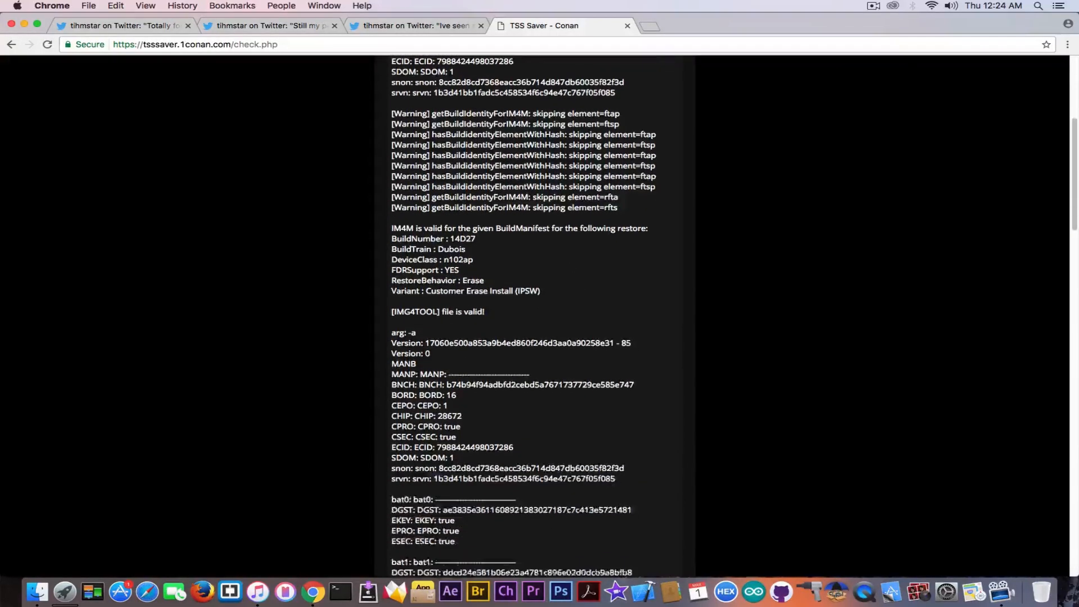
scroll(513, 398, "down", 3)
scroll(553, 345, "down", 3)
scroll(552, 344, "down", 3)
scroll(553, 344, "down", 2)
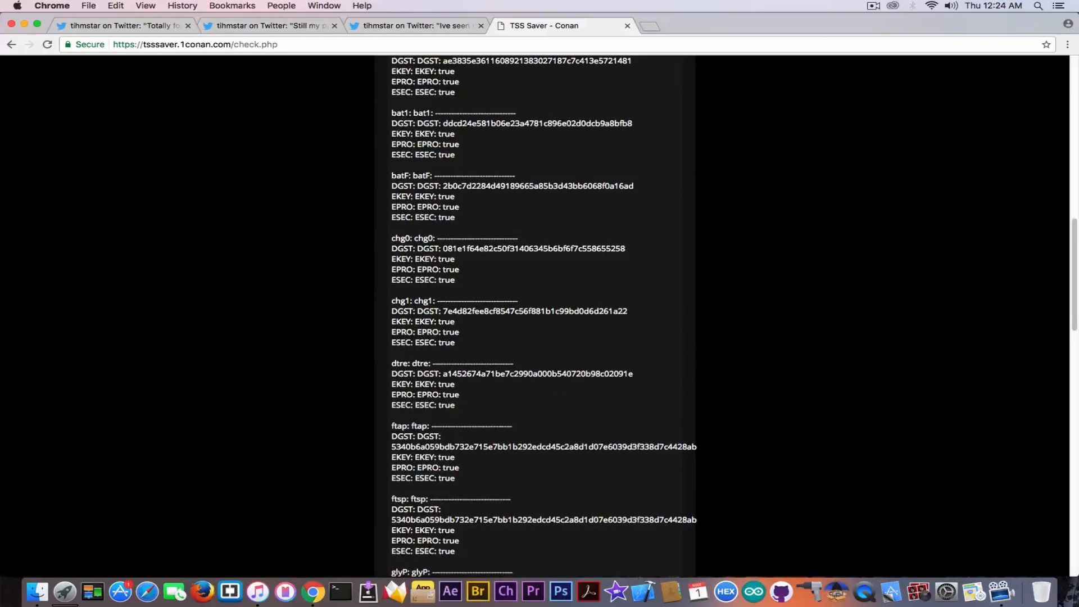
left_click_drag(1074, 270, 1074, 101)
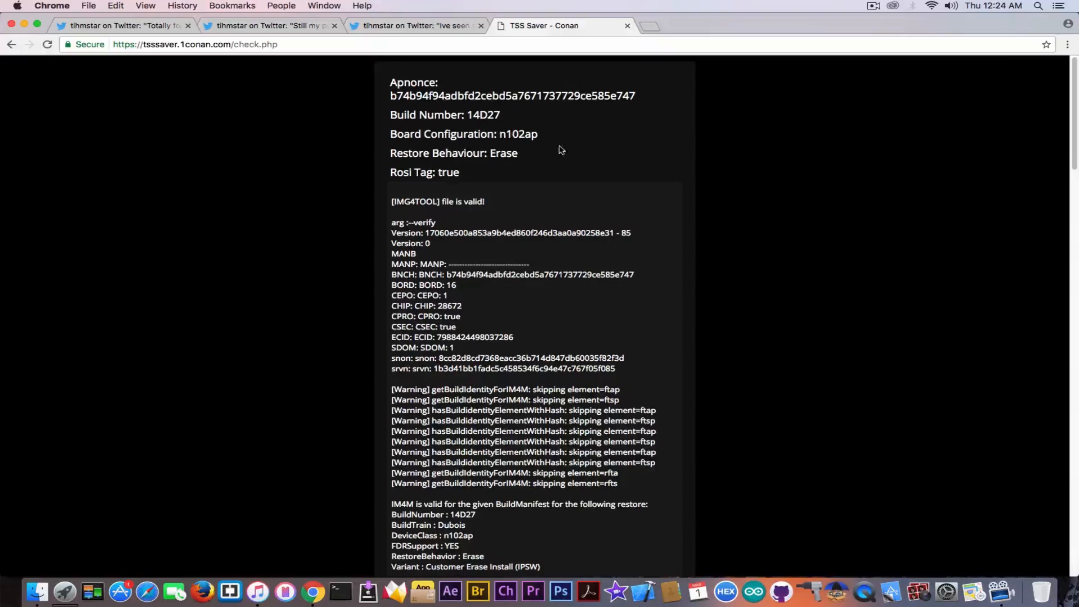
left_click_drag(442, 201, 489, 200)
left_click(12, 45)
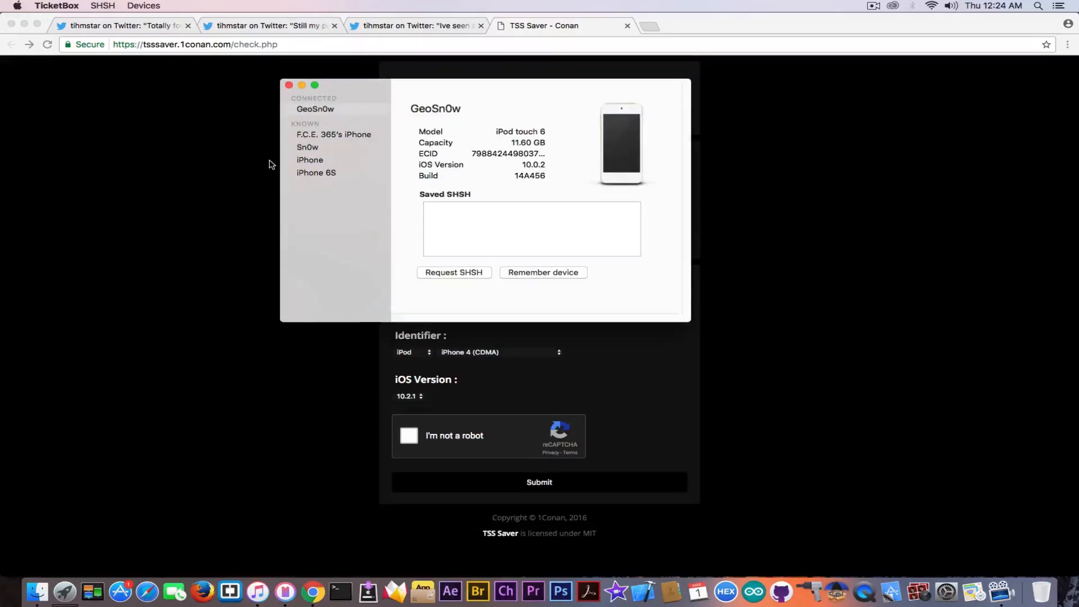
Show TicketBox's About panel (version 0.4.2), close TicketBox and minimize Chrome.
left_click(58, 7)
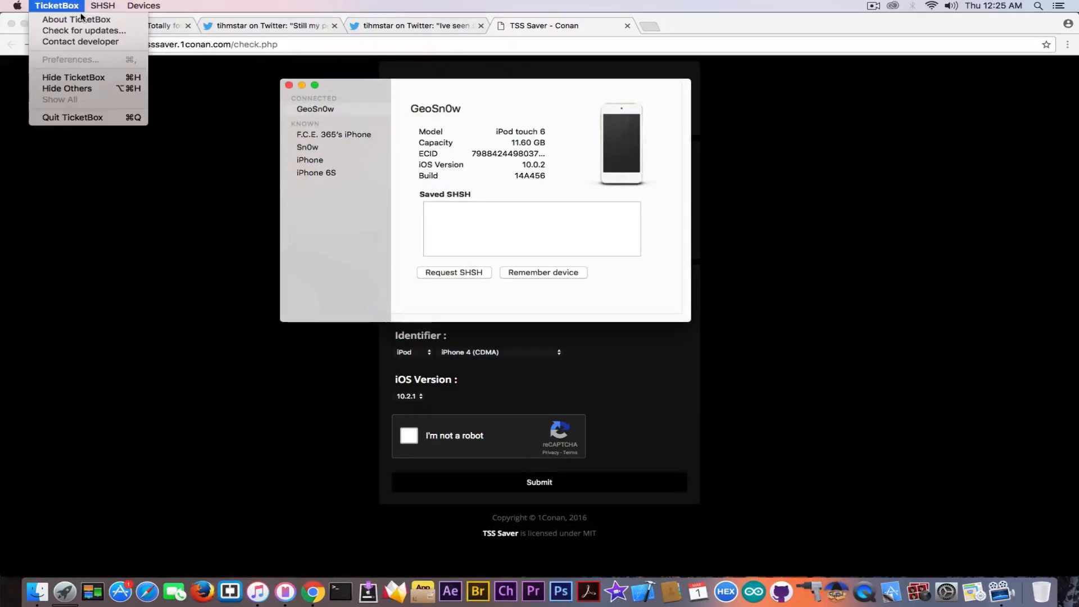
left_click(77, 19)
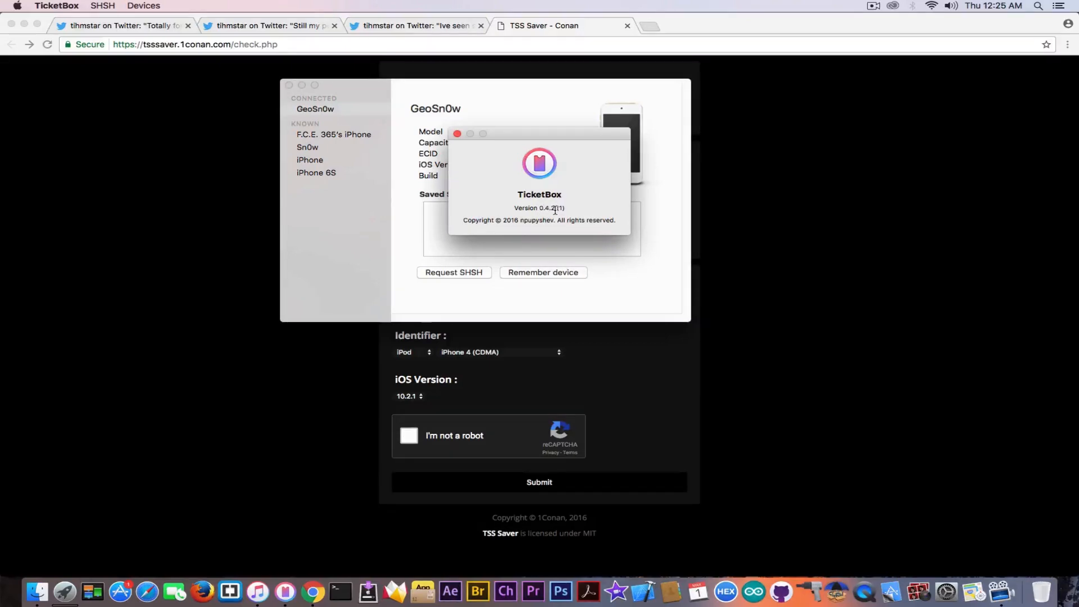
left_click(460, 134)
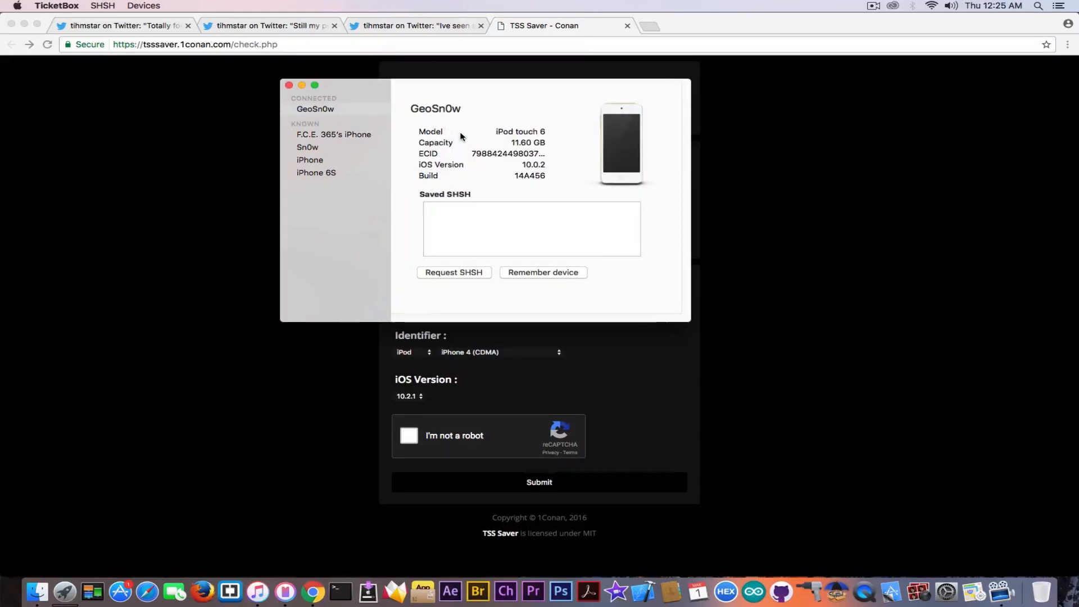
left_click(288, 86)
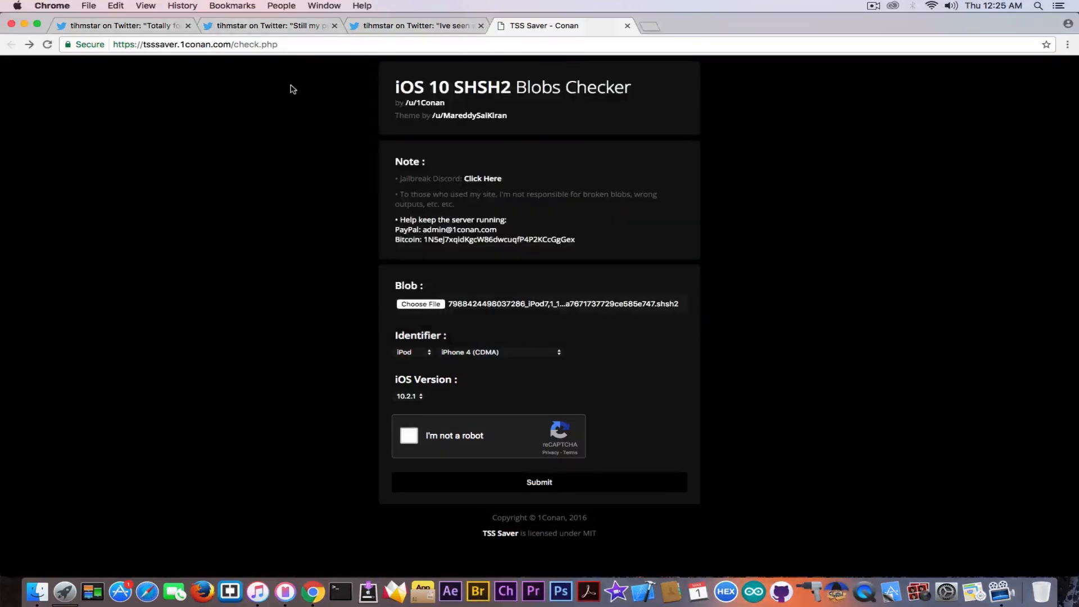
left_click(29, 25)
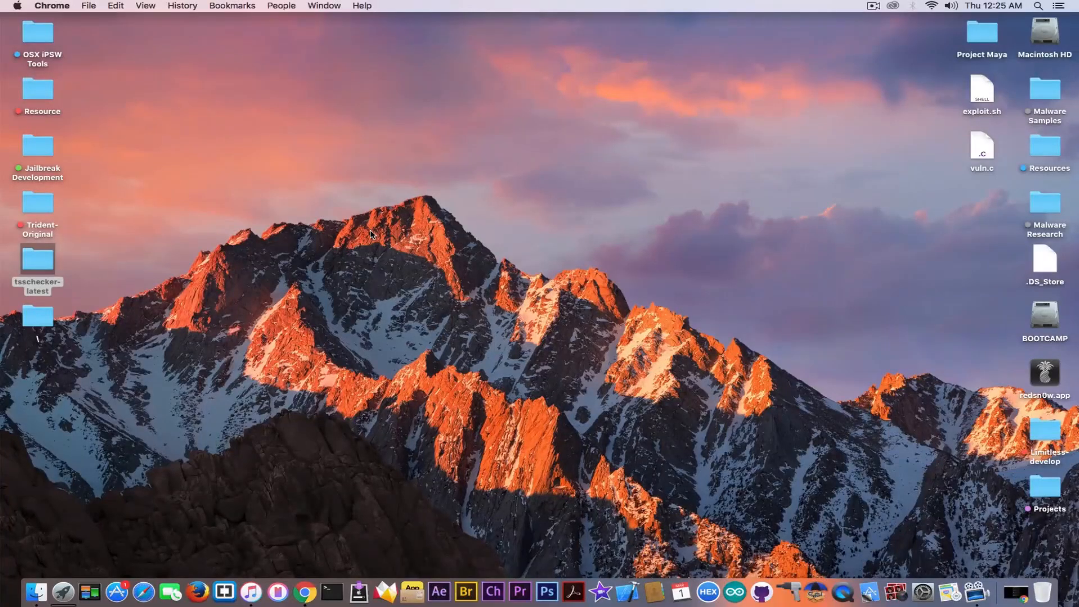
Bring Chrome back to view the TicketBox shsh2 and tsschecker tweets, then minimize it again.
key("super+Tab")
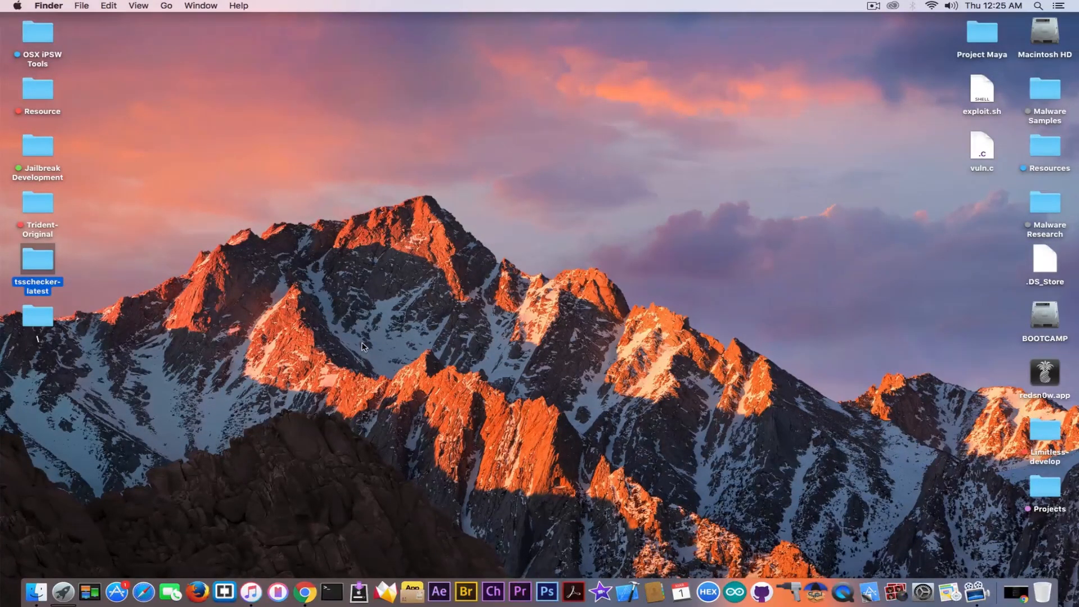
left_click(306, 593)
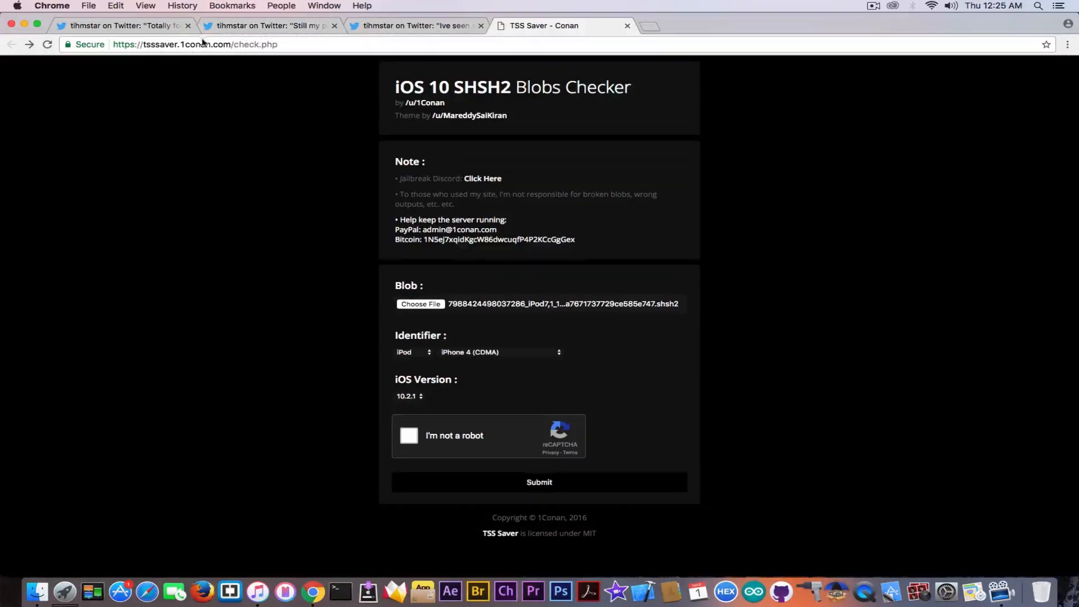
left_click(383, 26)
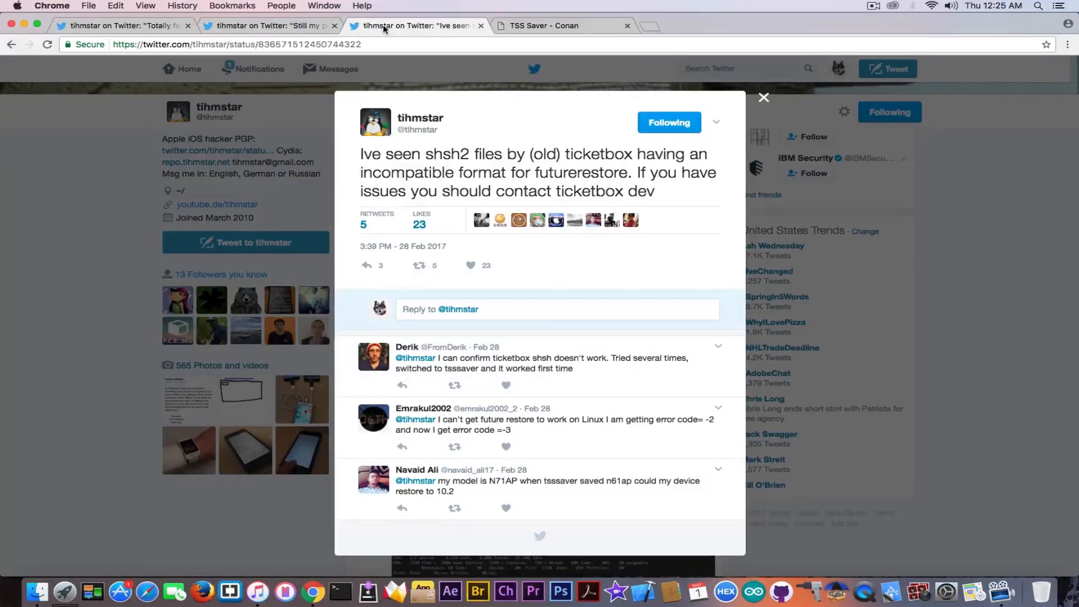
left_click(319, 26)
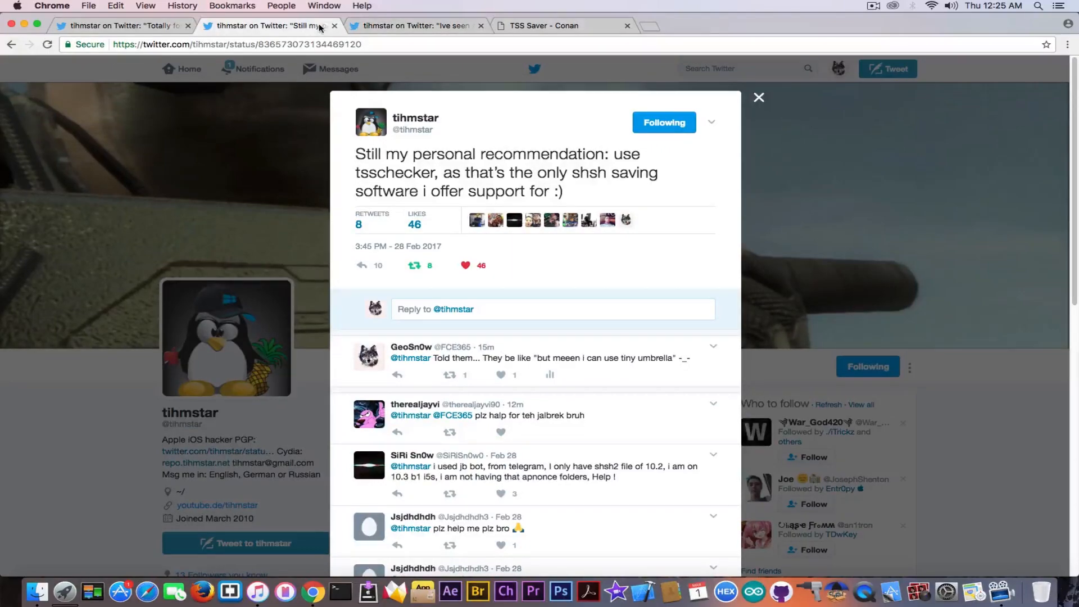
left_click(37, 24)
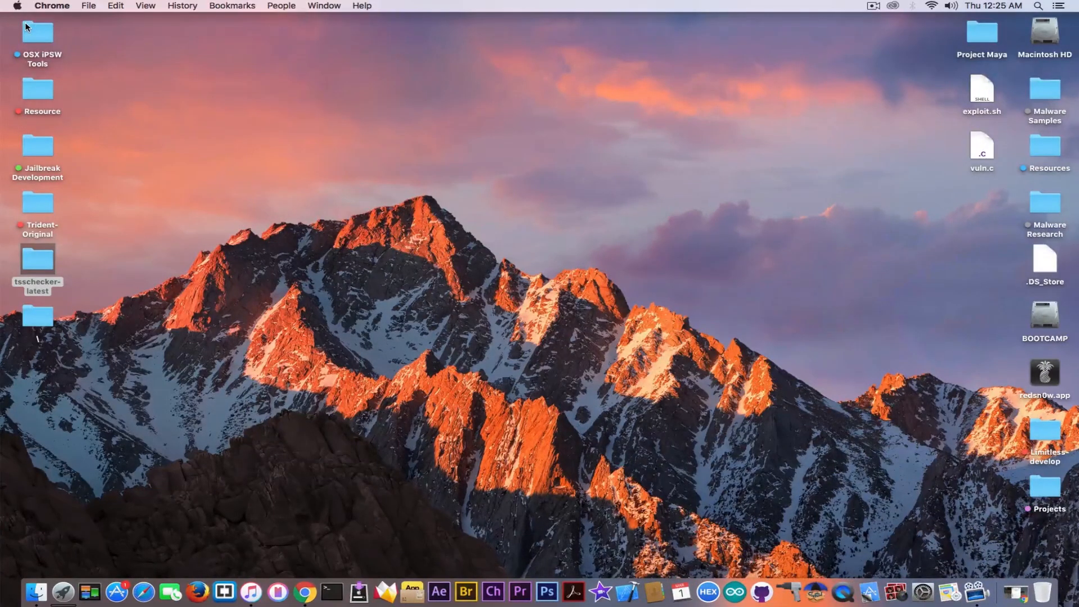
left_click(178, 94)
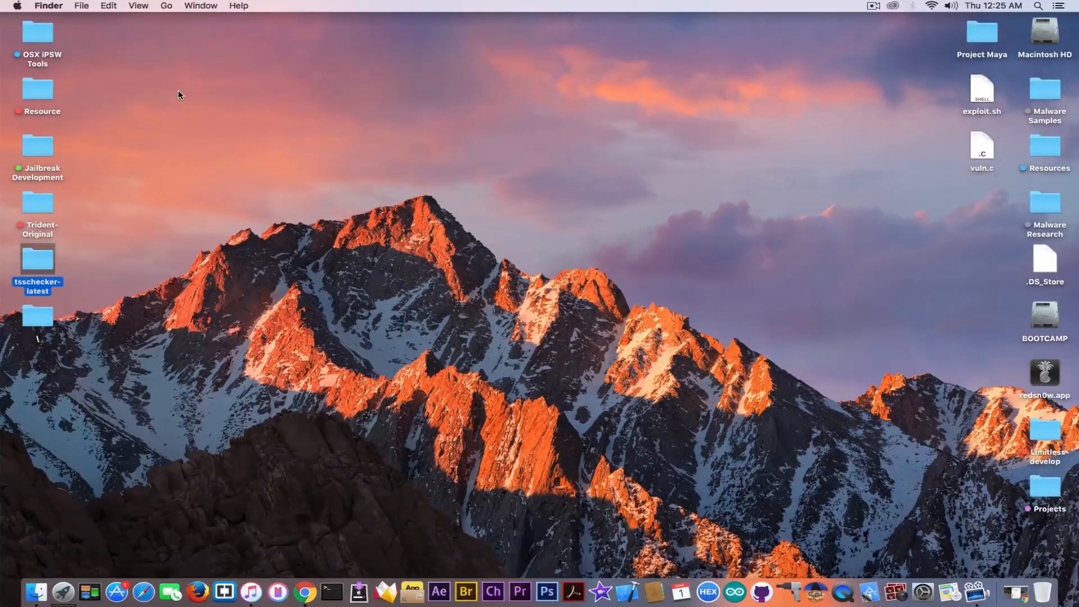
left_click(179, 95)
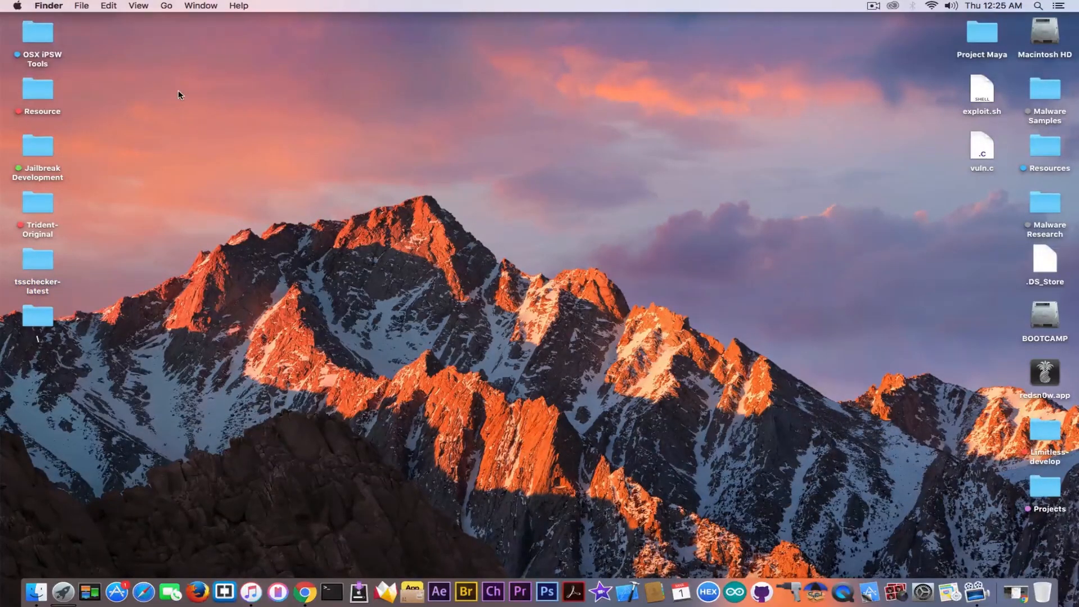